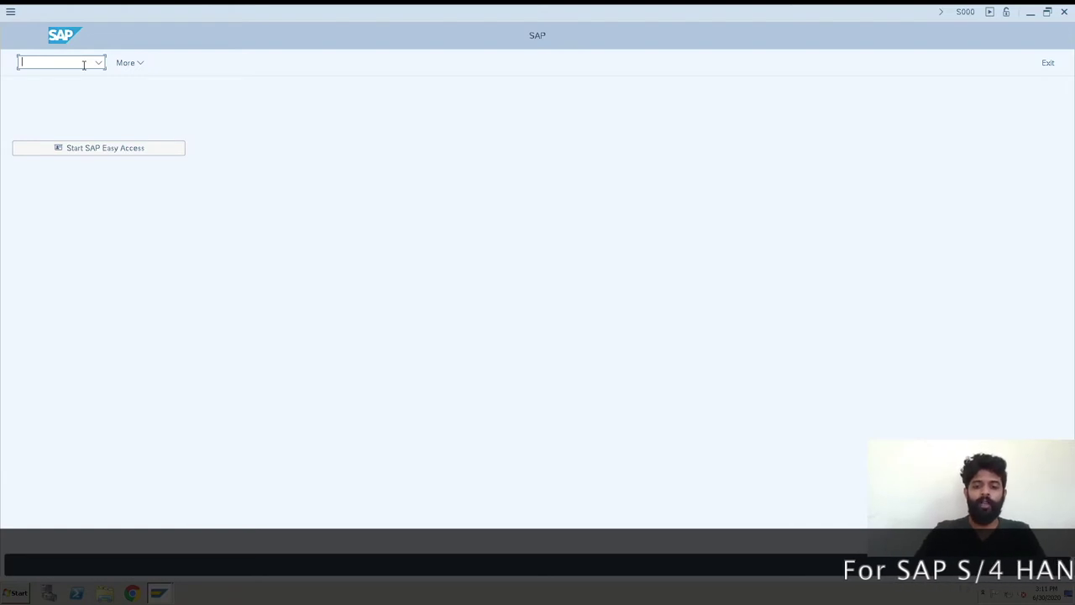
- Start transaction OB62, correcting the mistyped ob61 to ob62
{"action": "type", "text": "ob61"}
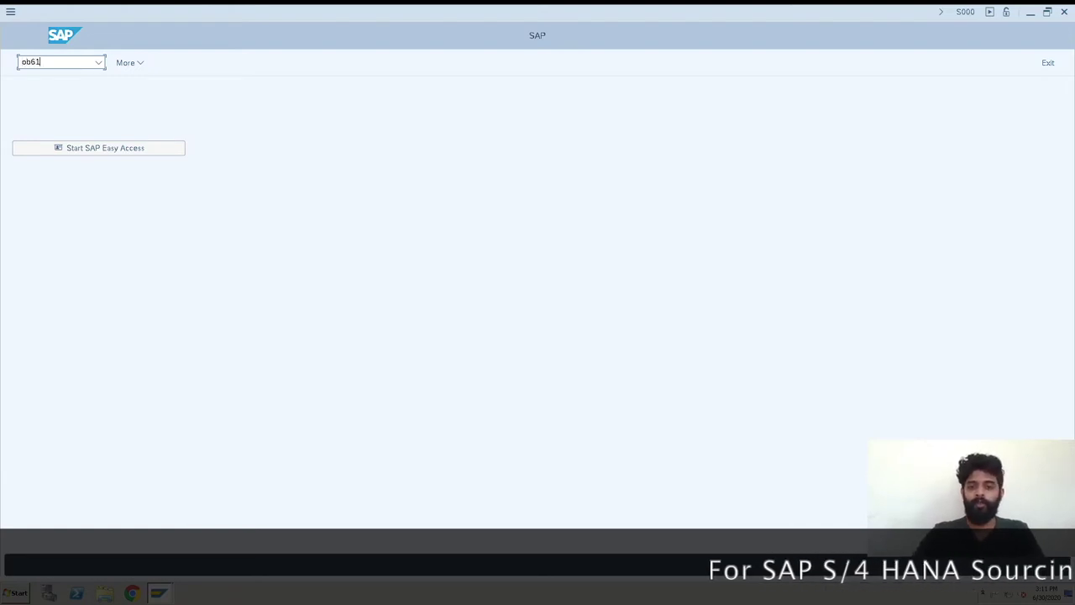
{"action": "key", "text": "BackSpace"}
{"action": "type", "text": "2"}
{"action": "key", "text": "Return"}
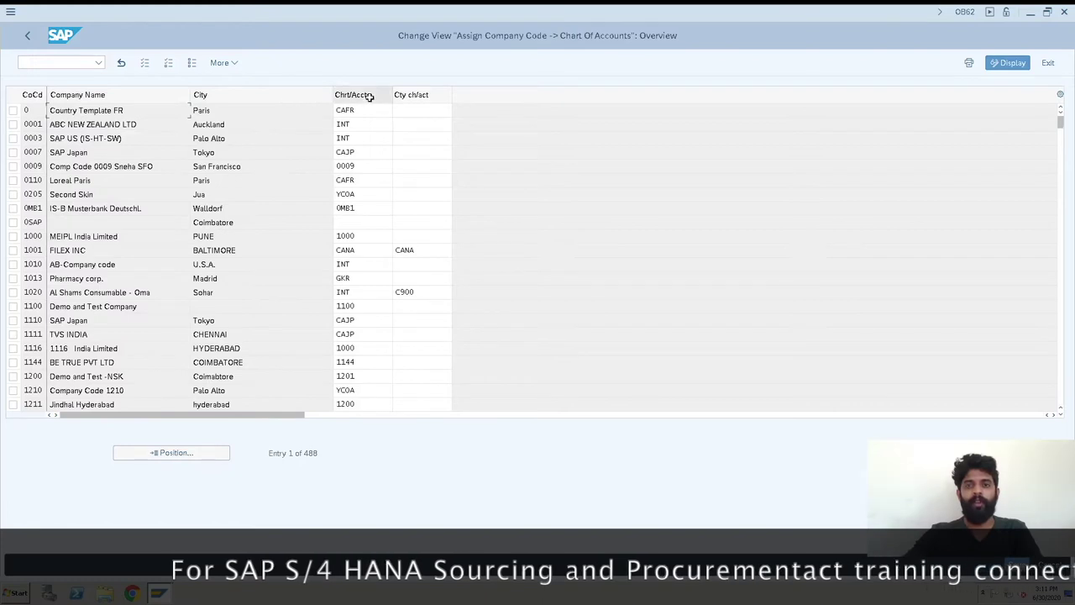
- Position the assignment table on company code KB00 and select its chart of accounts cell
{"action": "left_click", "coordinate": [160, 460]}
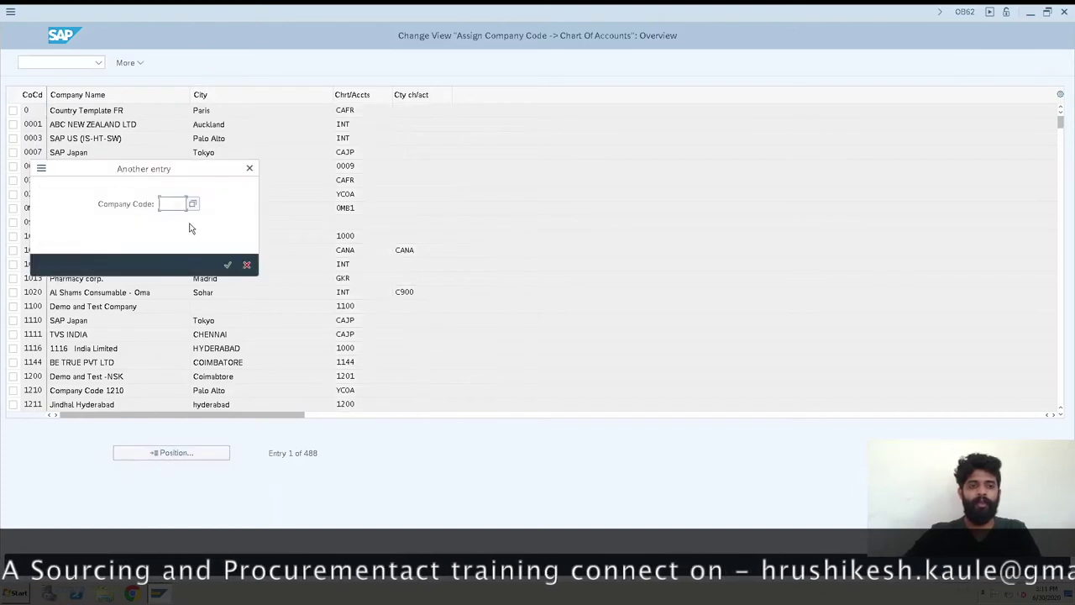
{"action": "left_click", "coordinate": [175, 204]}
{"action": "type", "text": "k"}
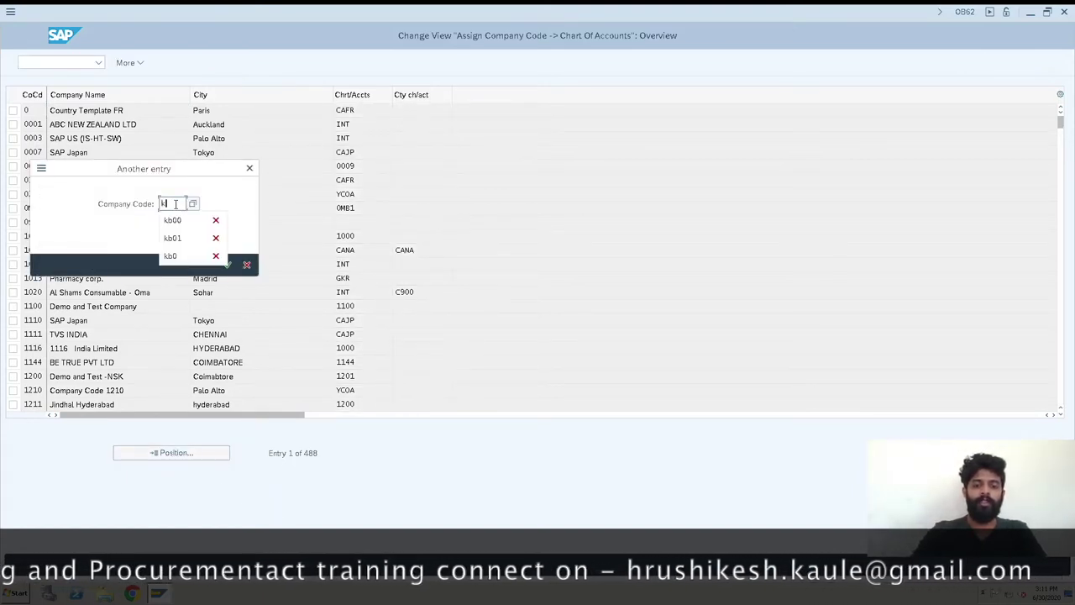
{"action": "type", "text": "b00"}
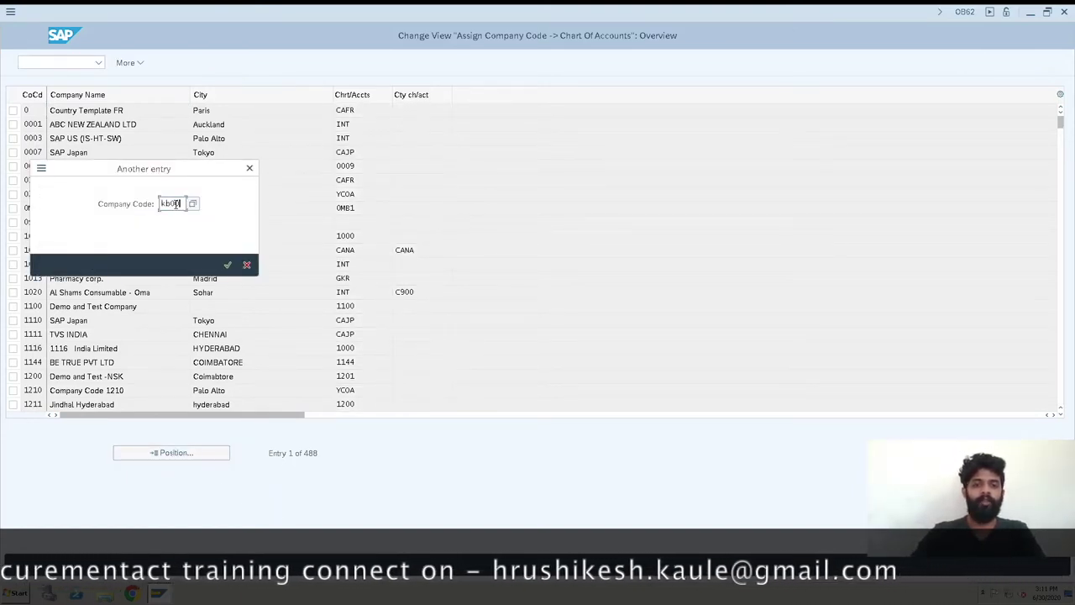
{"action": "key", "text": "Return"}
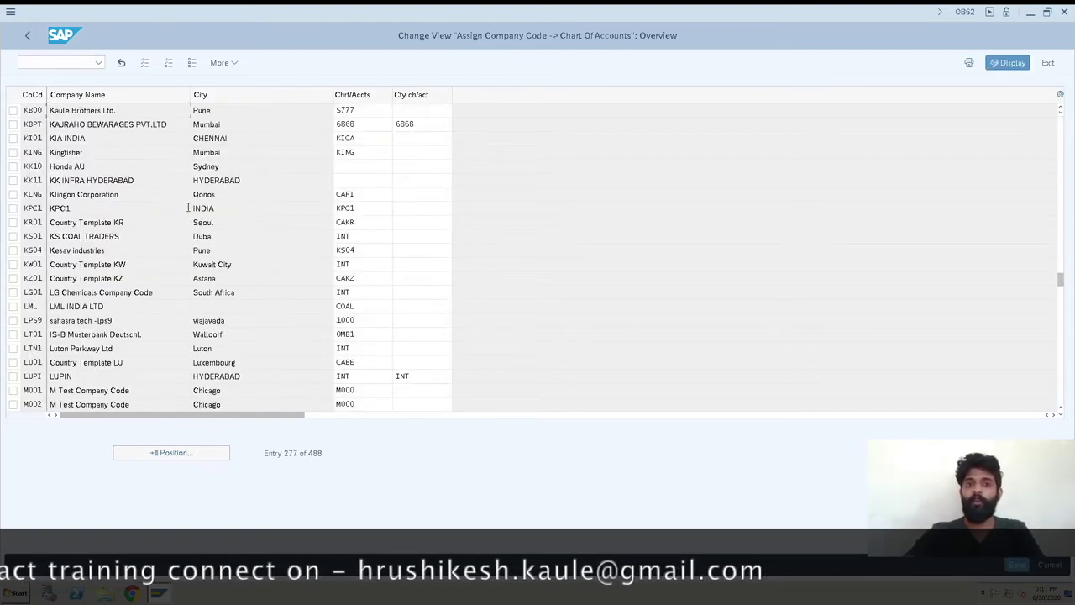
{"action": "left_click", "coordinate": [372, 111]}
- Remove S777 from KB00 and save the blank assignment under customizing request A4HK901086
{"action": "key", "text": "BackSpace"}
{"action": "key", "text": "BackSpace"}
{"action": "key", "text": "BackSpace"}
{"action": "key", "text": "BackSpace"}
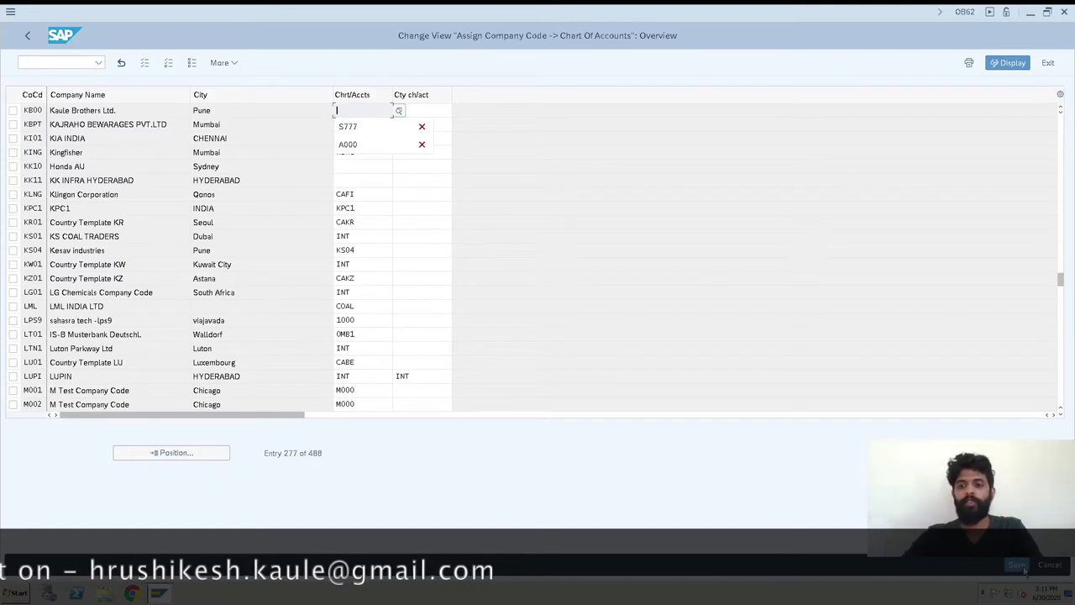
{"action": "left_click", "coordinate": [1018, 565]}
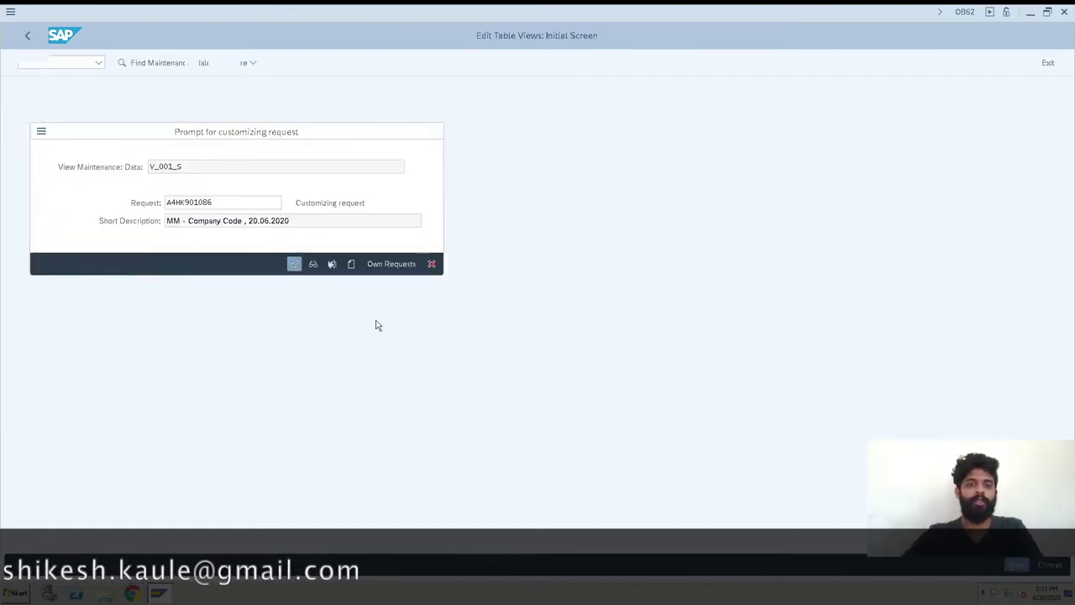
{"action": "key", "text": "Return"}
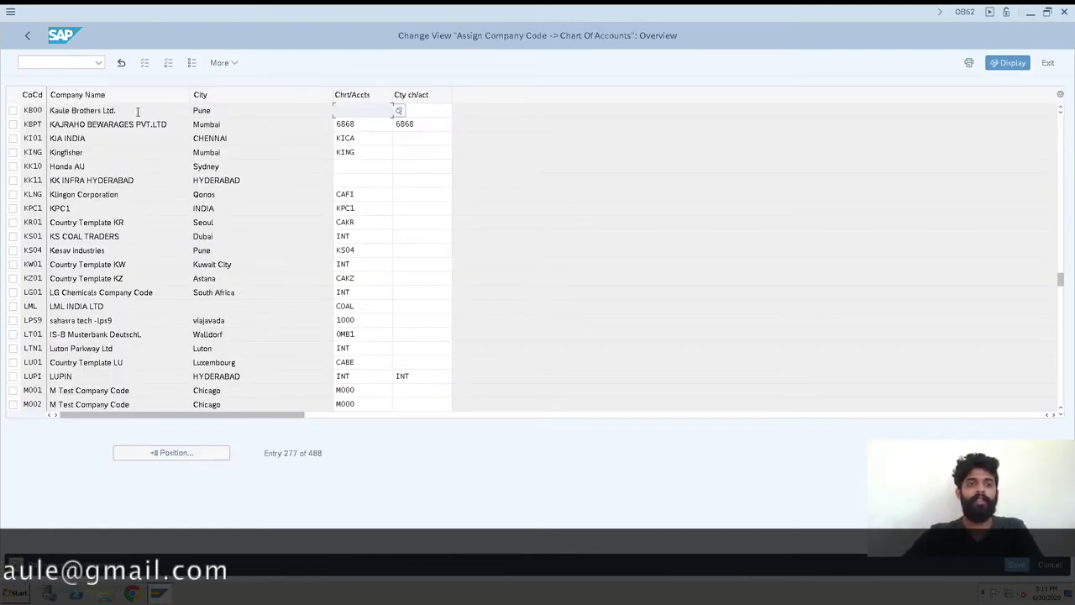
{"action": "left_click", "coordinate": [225, 113]}
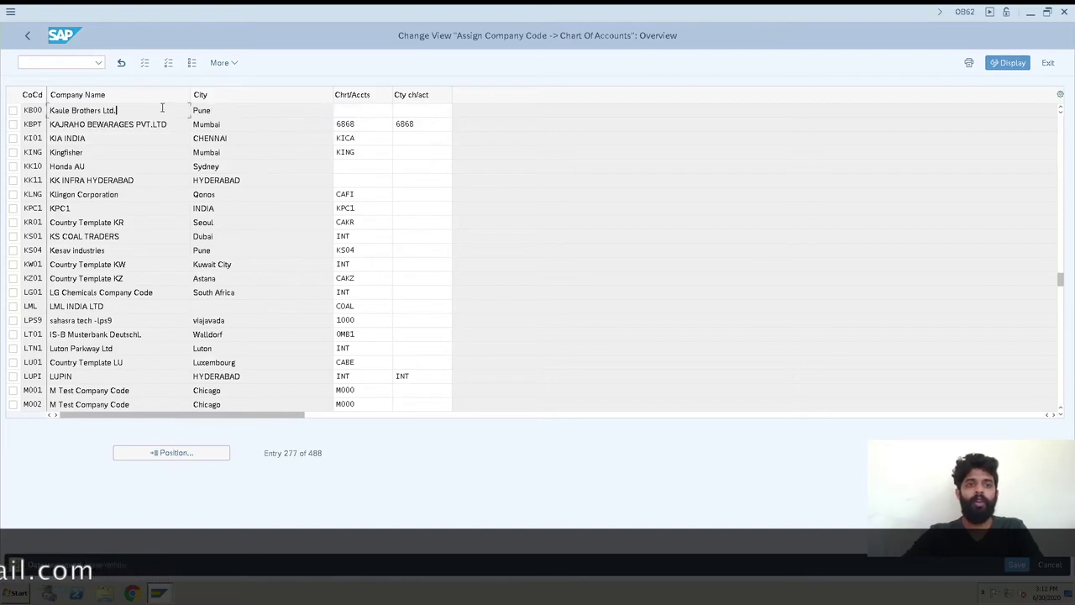
{"action": "left_click", "coordinate": [361, 112]}
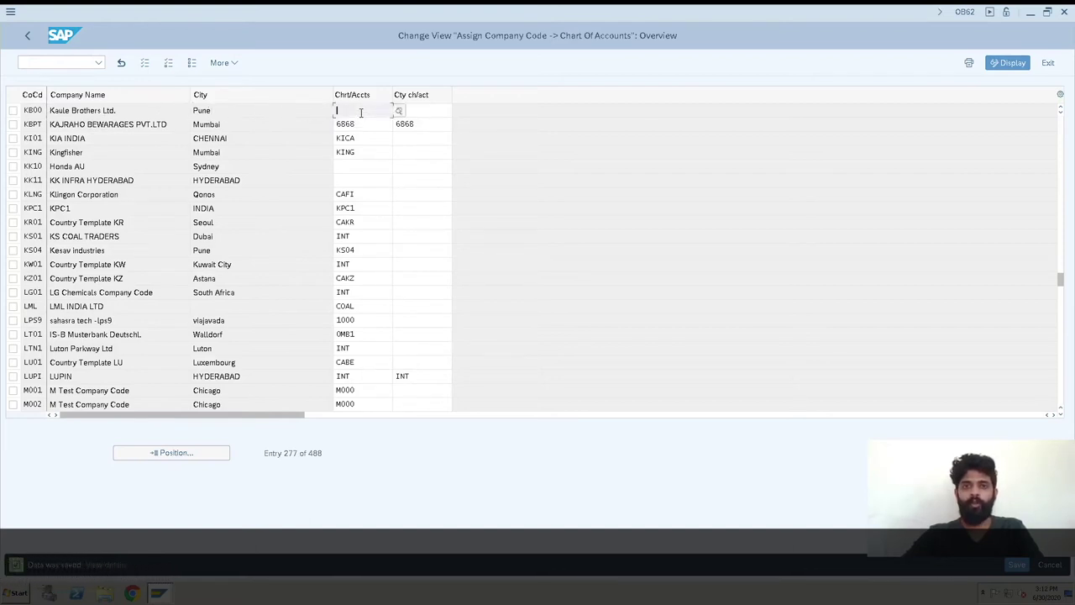
{"action": "left_click", "coordinate": [56, 63]}
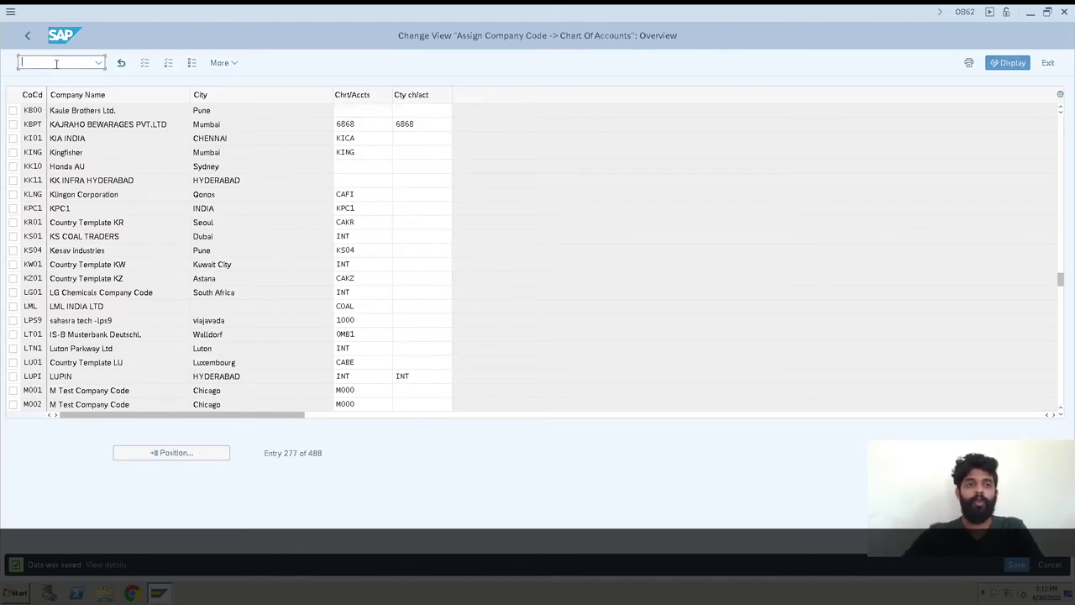
- Switch to SPRO with /nspro and open the SAP Reference IMG tree
{"action": "type", "text": "/"}
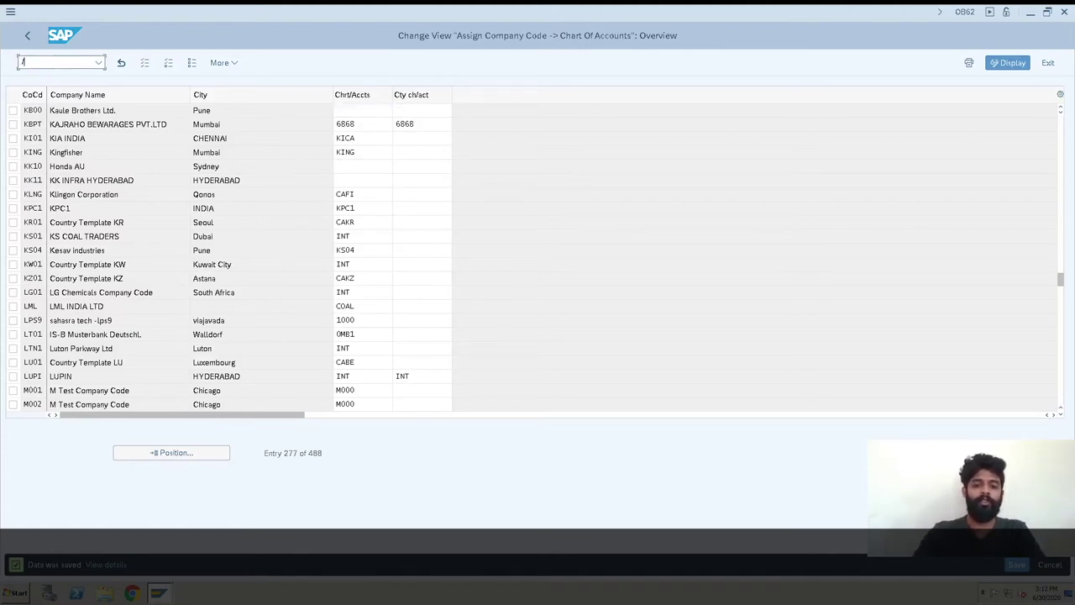
{"action": "type", "text": "nspro"}
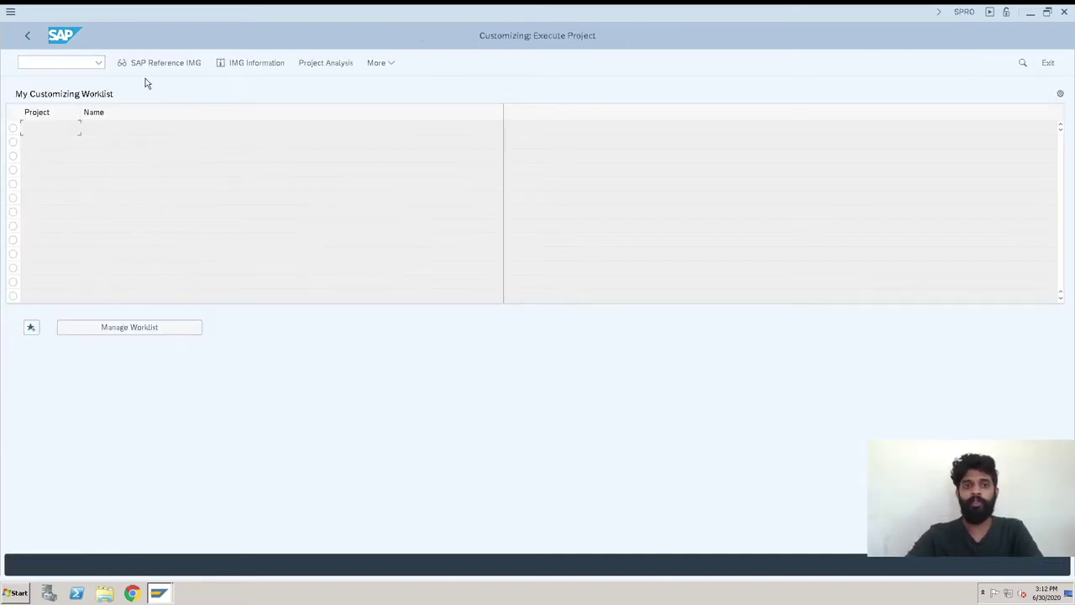
{"action": "left_click", "coordinate": [188, 66]}
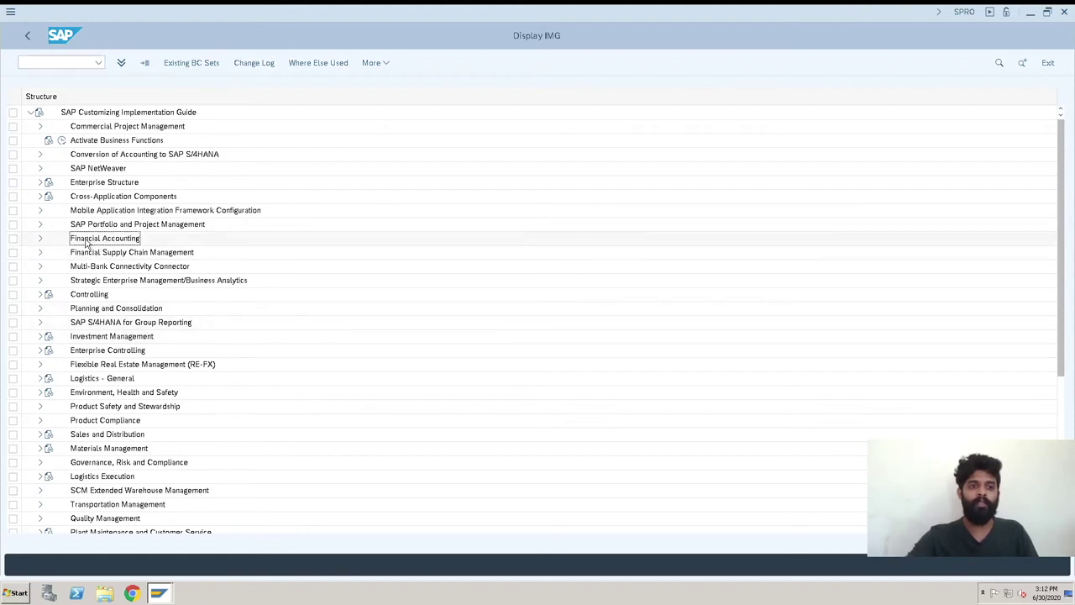
- Run Assign Company Code to Chart of Accounts under General Ledger Accounting's G/L Accounts Preparations
{"action": "left_click", "coordinate": [40, 242]}
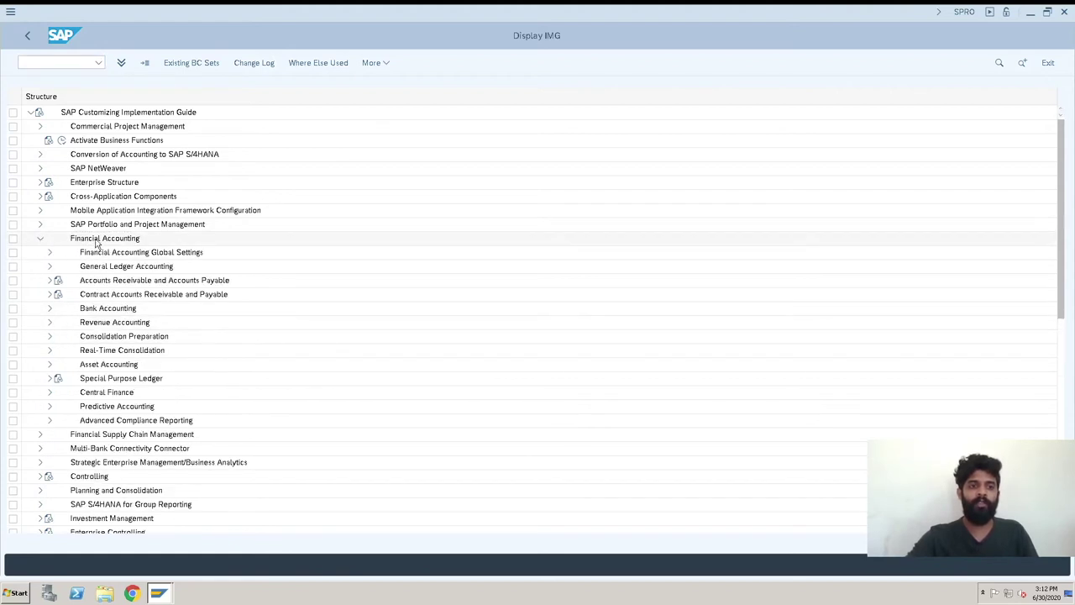
{"action": "left_click", "coordinate": [108, 254]}
{"action": "left_click", "coordinate": [96, 267]}
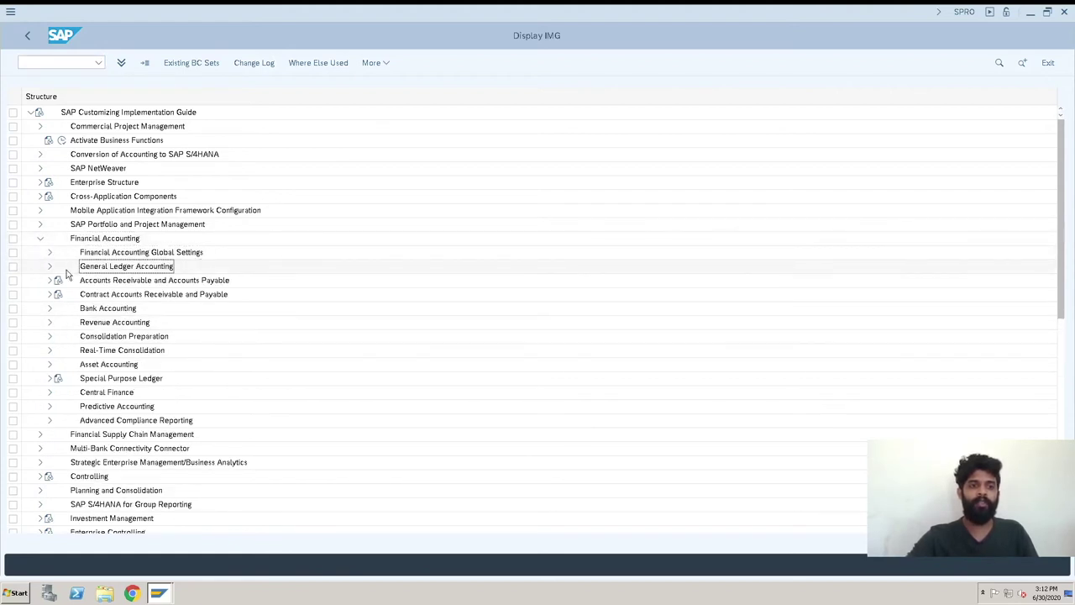
{"action": "left_click", "coordinate": [50, 267]}
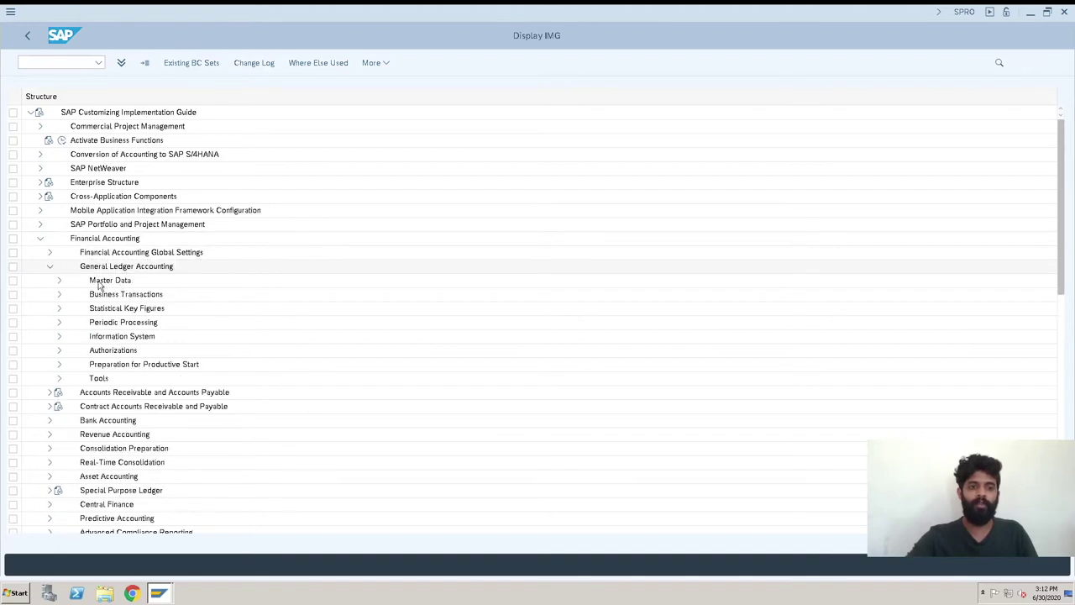
{"action": "double_click", "coordinate": [99, 283]}
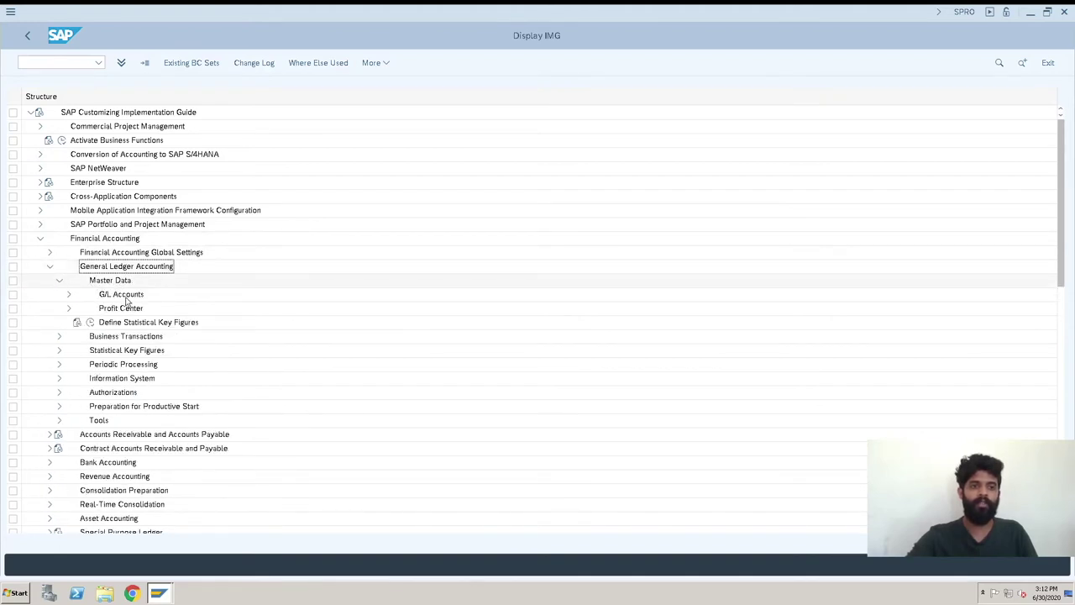
{"action": "left_click", "coordinate": [69, 295]}
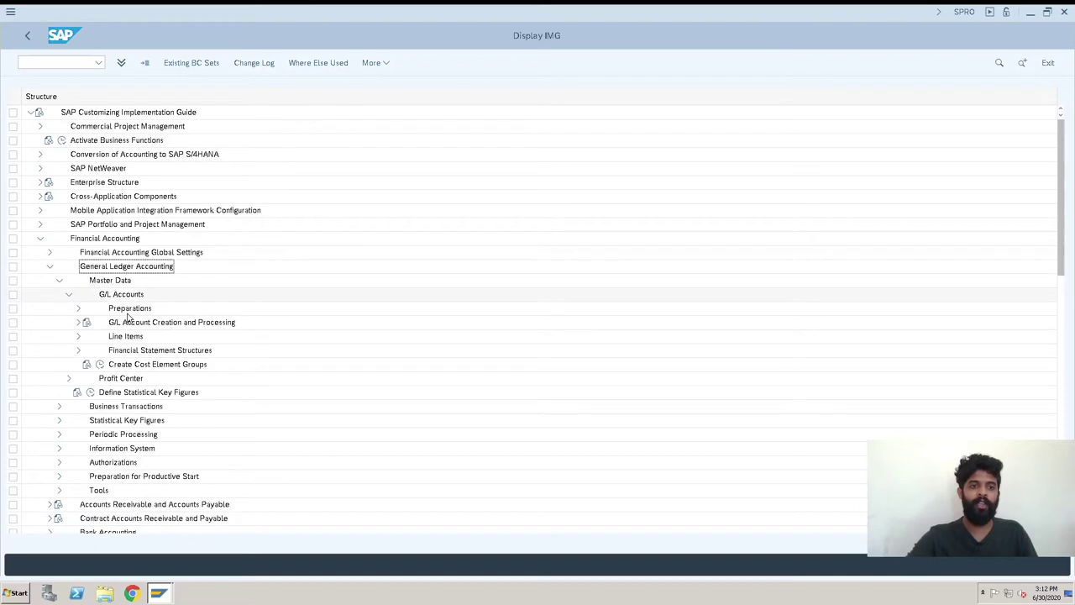
{"action": "left_click", "coordinate": [78, 308]}
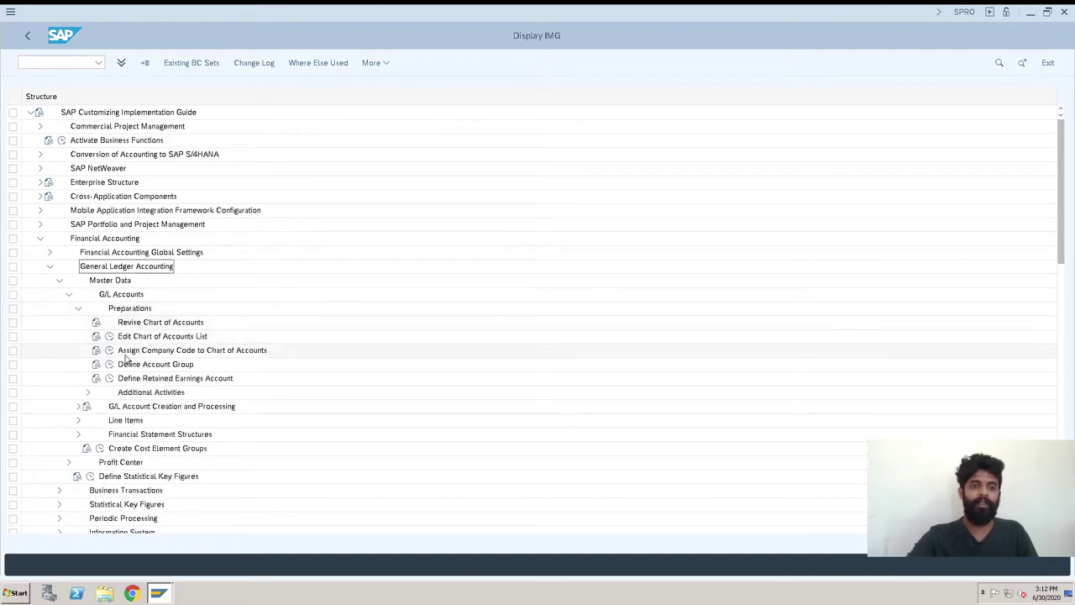
{"action": "left_click", "coordinate": [246, 352]}
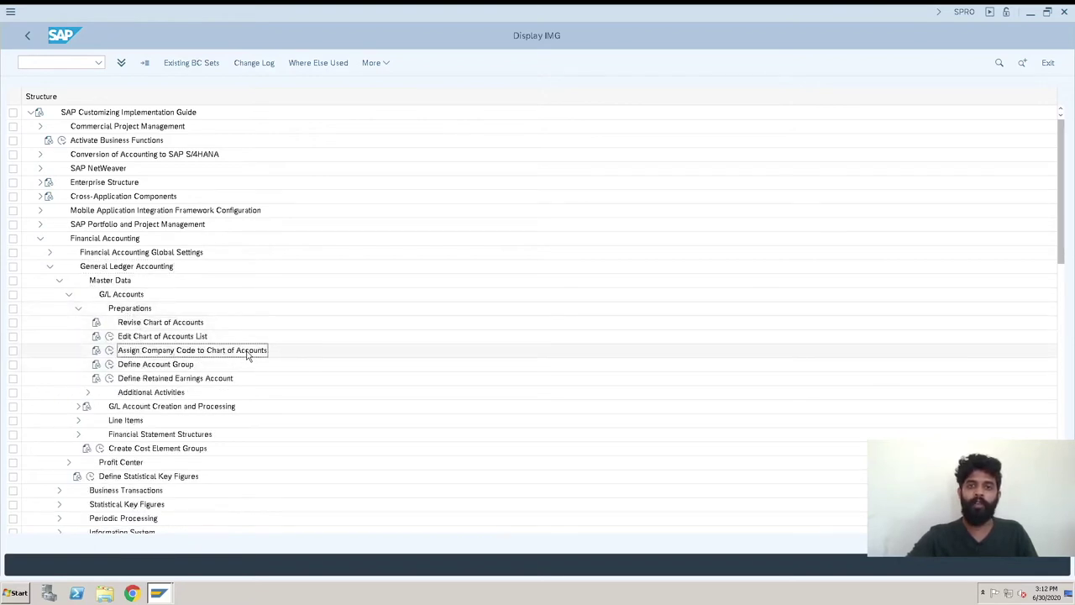
{"action": "left_click", "coordinate": [109, 351]}
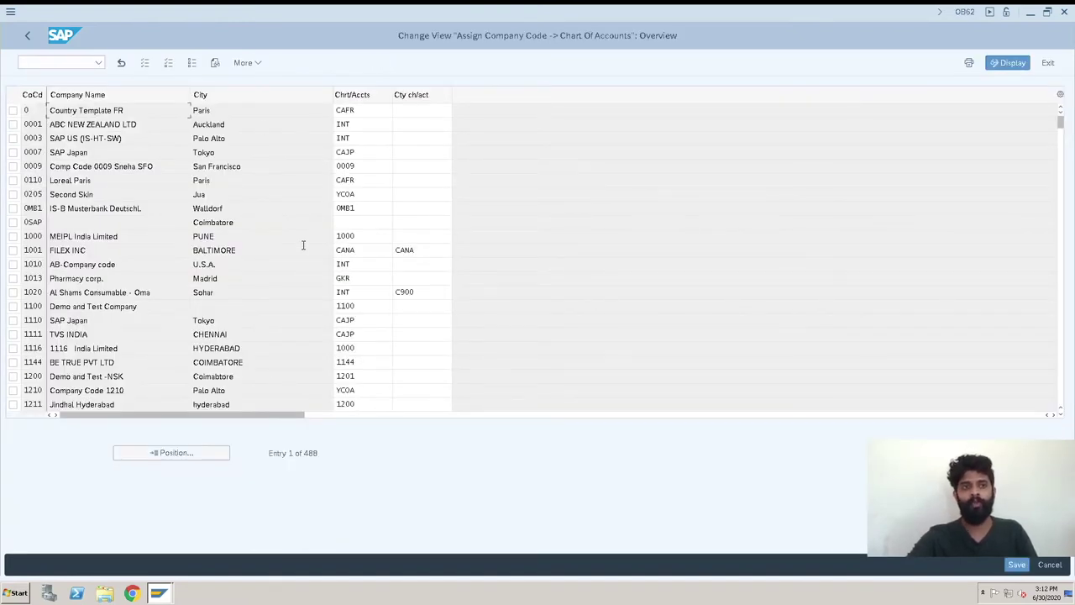
- Jump to company code KB00 and begin entering S77 in its chart of accounts cell
{"action": "left_click", "coordinate": [198, 452]}
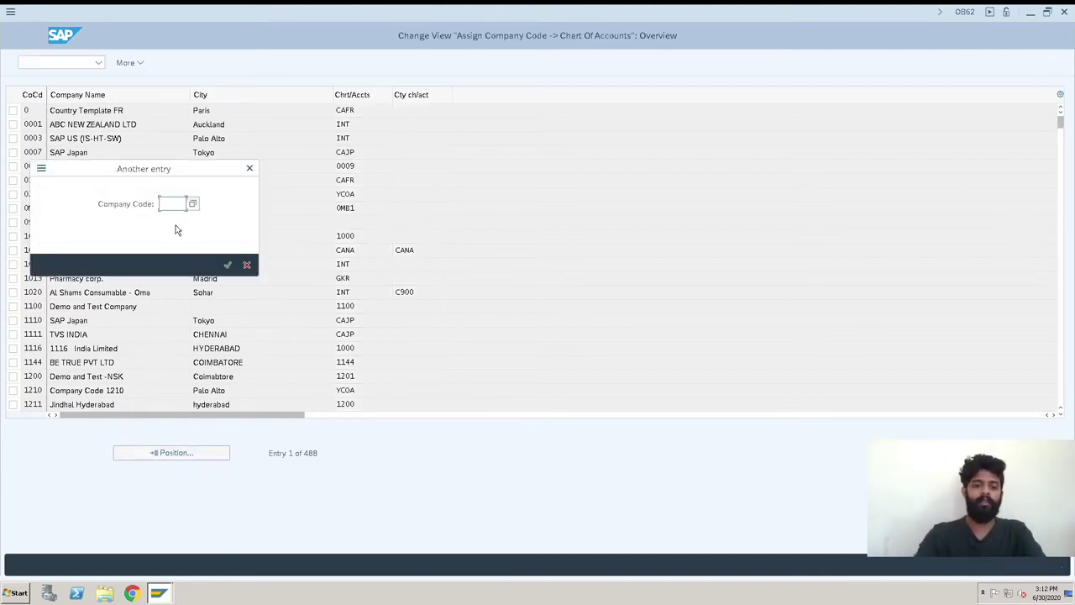
{"action": "type", "text": "kb00"}
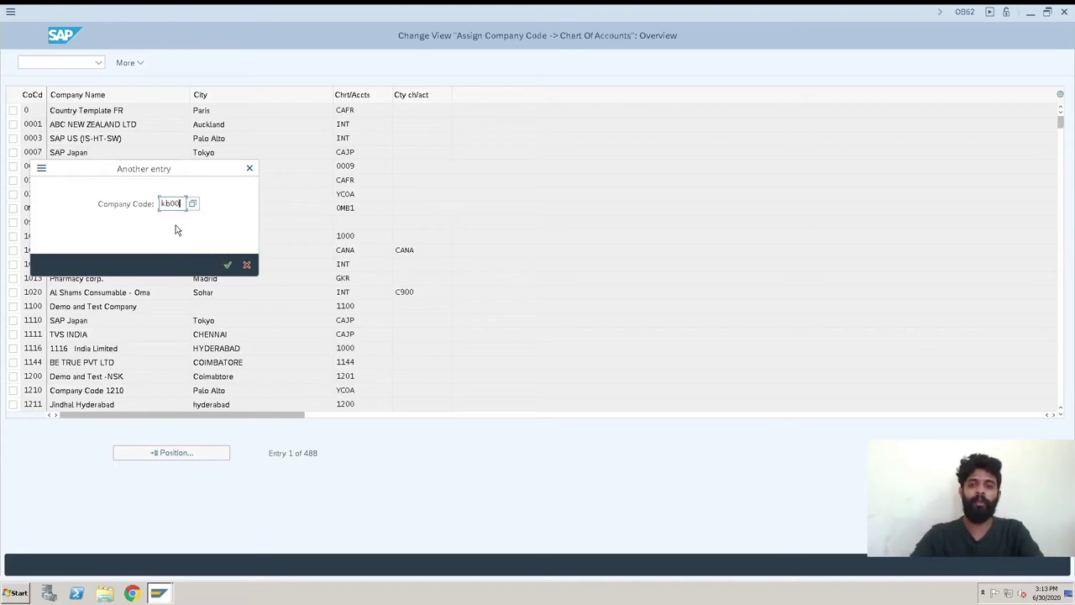
{"action": "key", "text": "Return"}
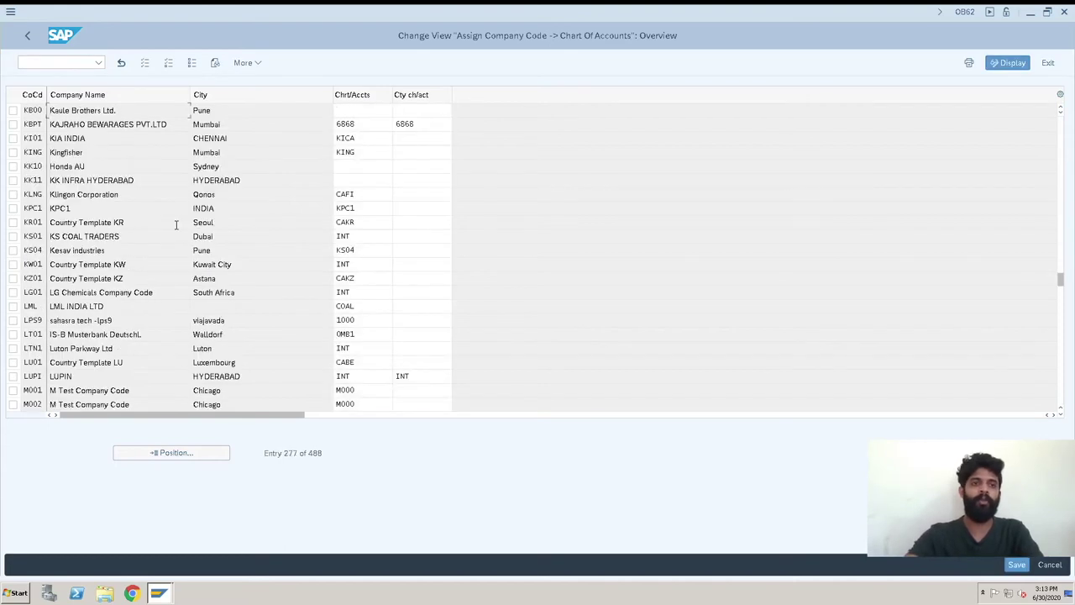
{"action": "left_click", "coordinate": [346, 111]}
{"action": "left_click", "coordinate": [122, 110]}
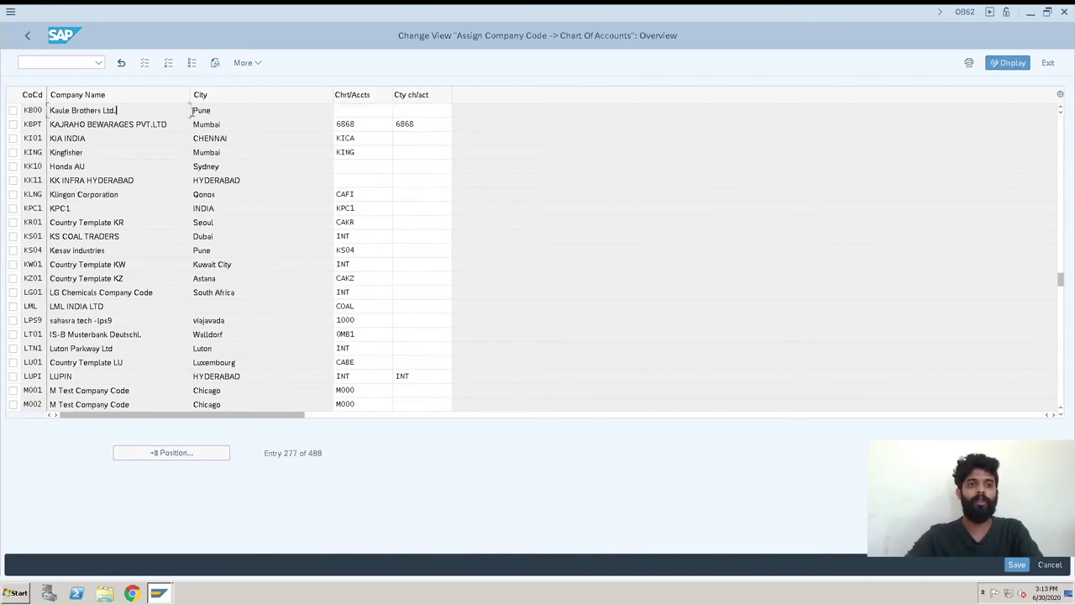
{"action": "left_click", "coordinate": [348, 112]}
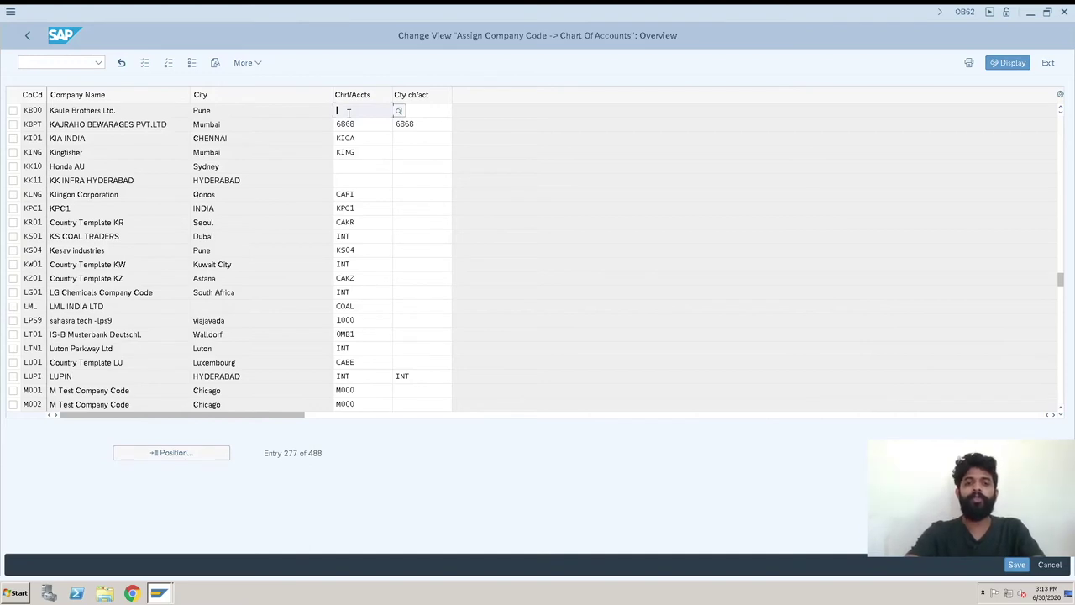
{"action": "type", "text": "S7"}
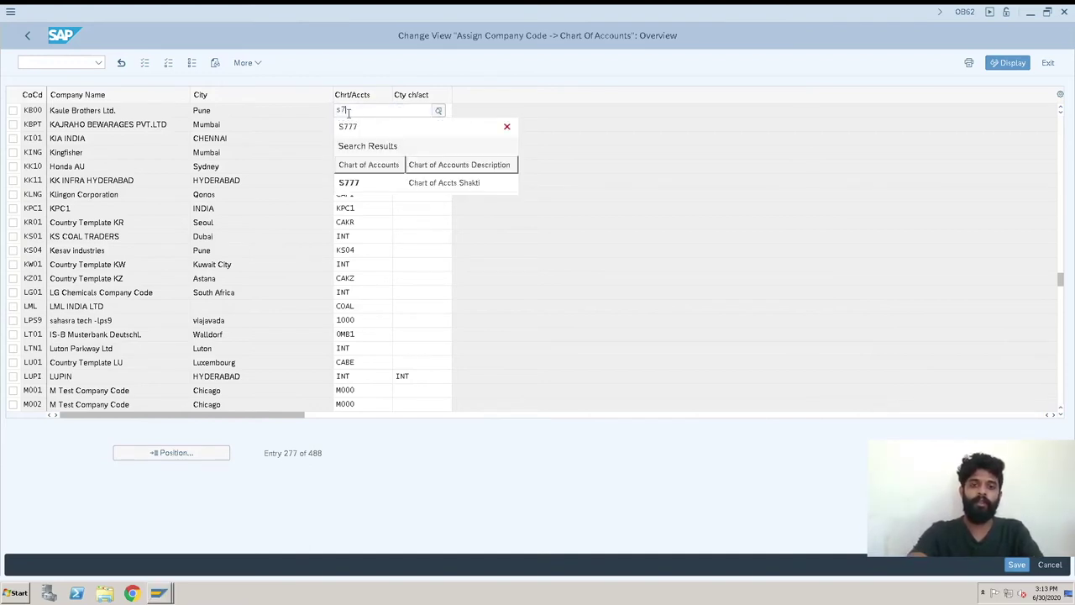
{"action": "type", "text": "7"}
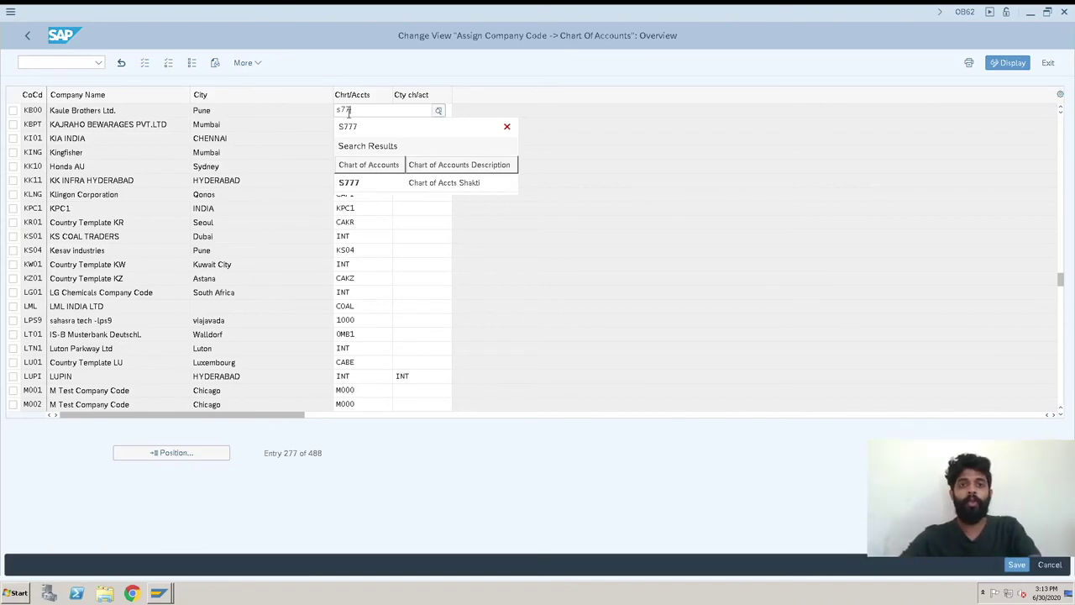
- Set KB00's chart of accounts to S777 'Chart of Accts Shakti' from the suggestions and save
{"action": "key", "text": "BackSpace"}
{"action": "key", "text": "BackSpace"}
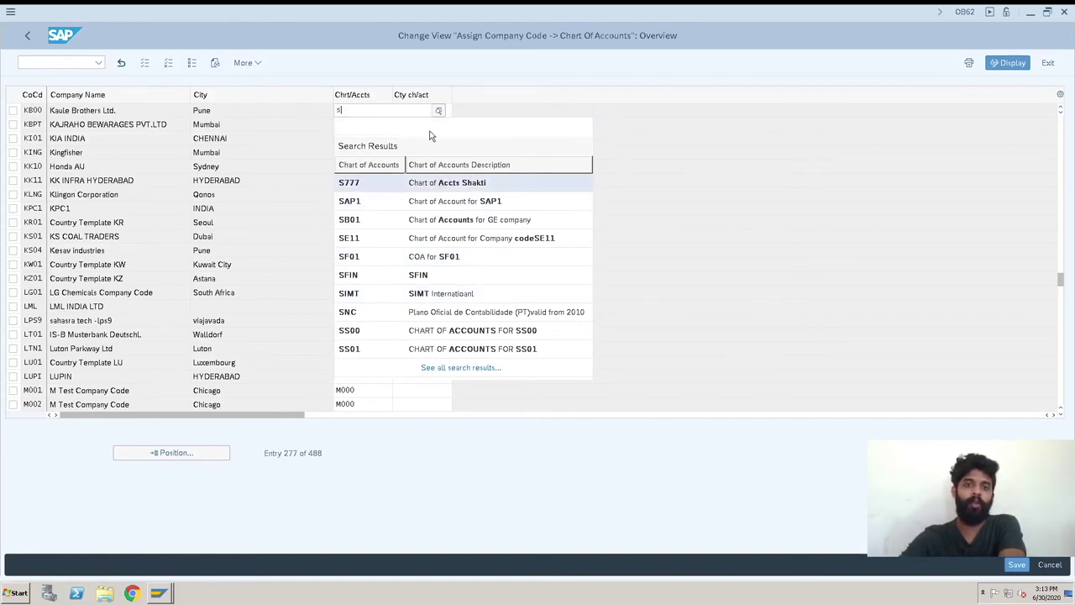
{"action": "left_click", "coordinate": [609, 128]}
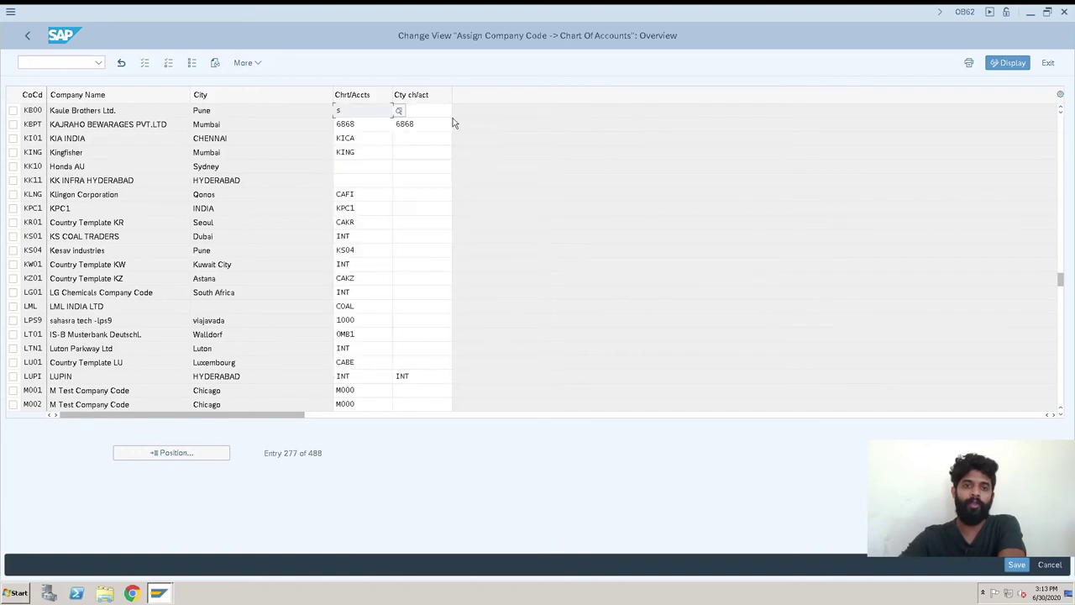
{"action": "left_click", "coordinate": [398, 112]}
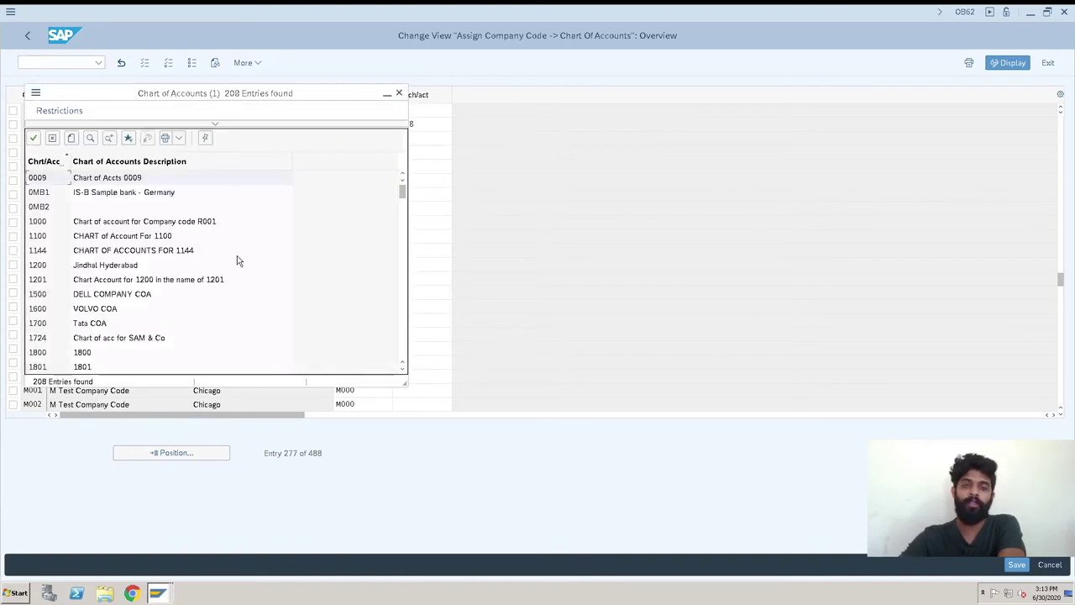
{"action": "left_click", "coordinate": [399, 92]}
{"action": "left_click", "coordinate": [362, 110]}
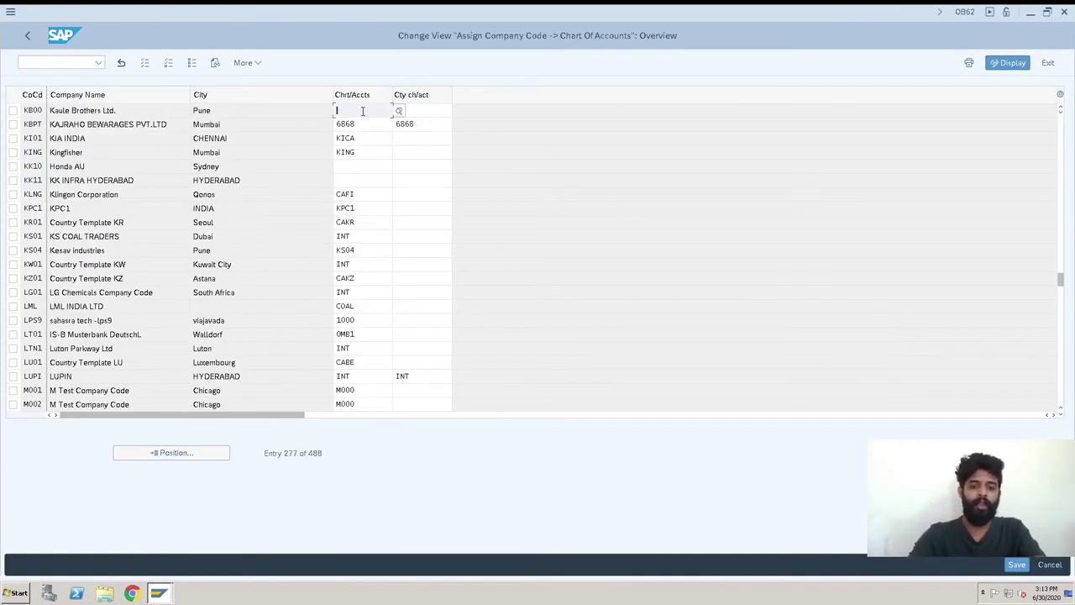
{"action": "type", "text": "s7"}
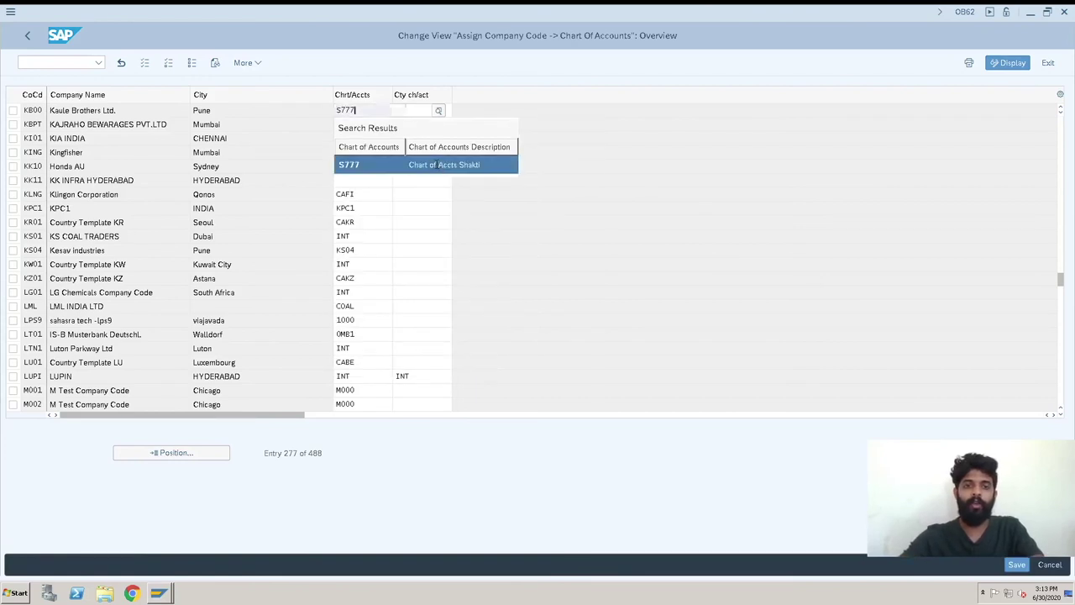
{"action": "left_click", "coordinate": [437, 166]}
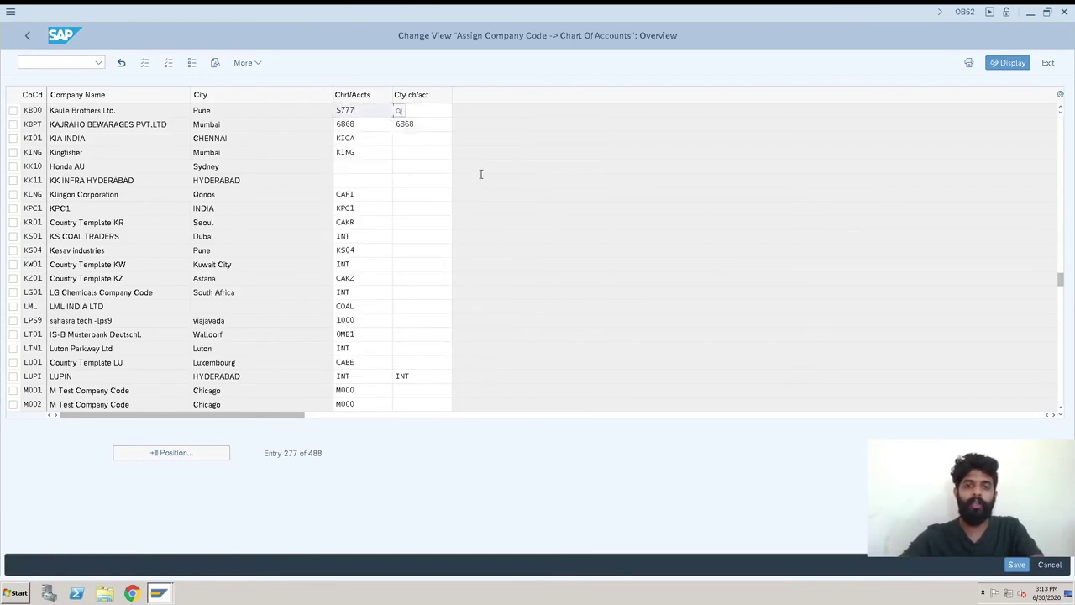
{"action": "left_click", "coordinate": [1017, 565]}
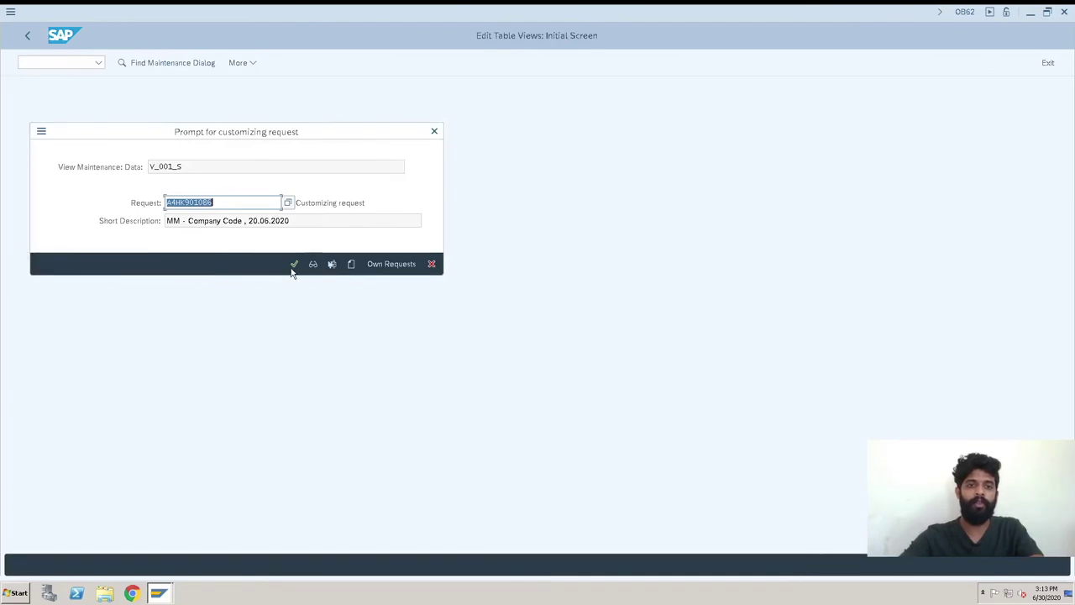
- Accept the proposed customizing request to save KB00's S777 assignment
{"action": "left_click", "coordinate": [293, 266]}
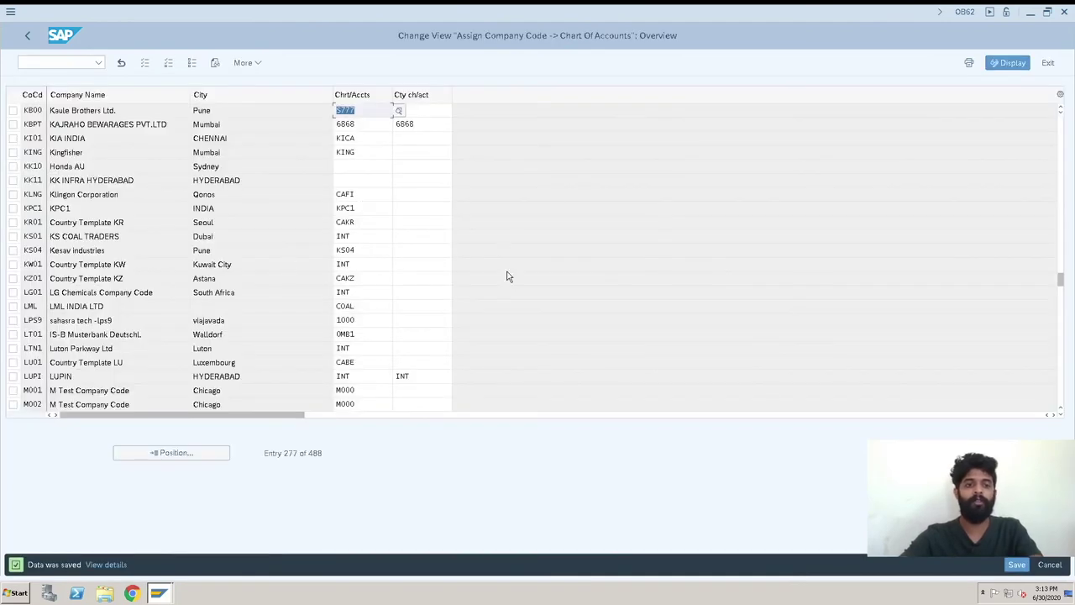